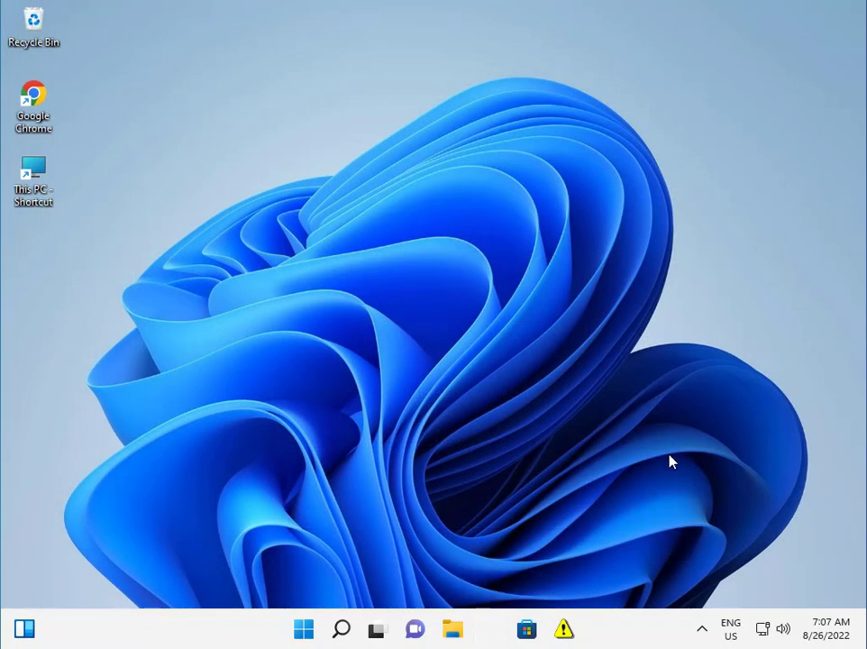
- Launch Settings from the Start menu and go to the Apps section
click(304, 628)
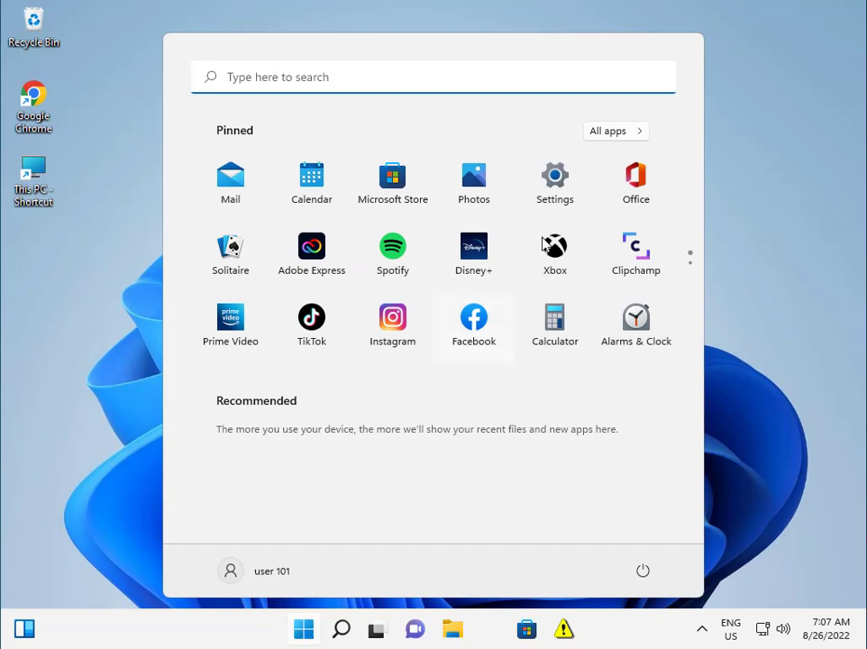
click(556, 187)
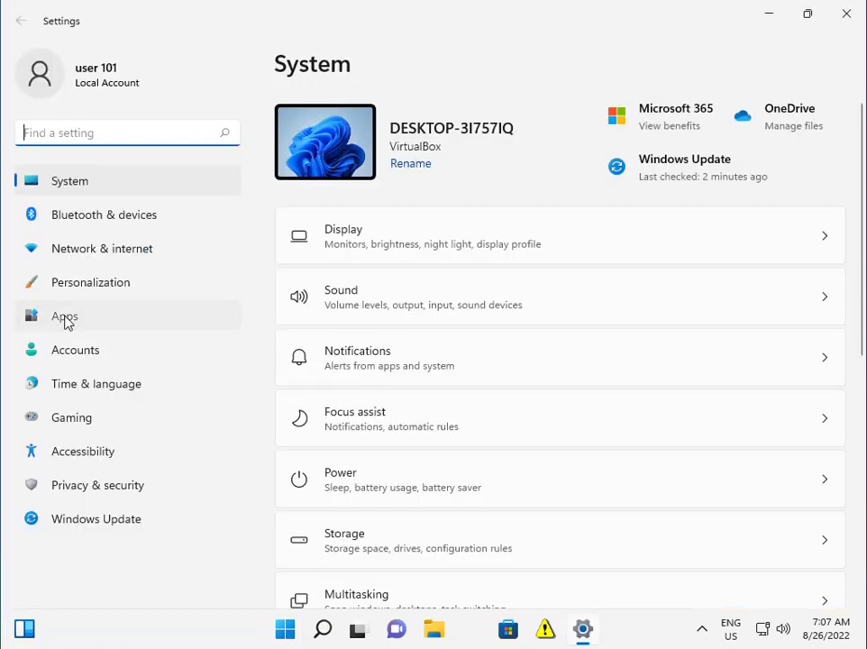
click(64, 318)
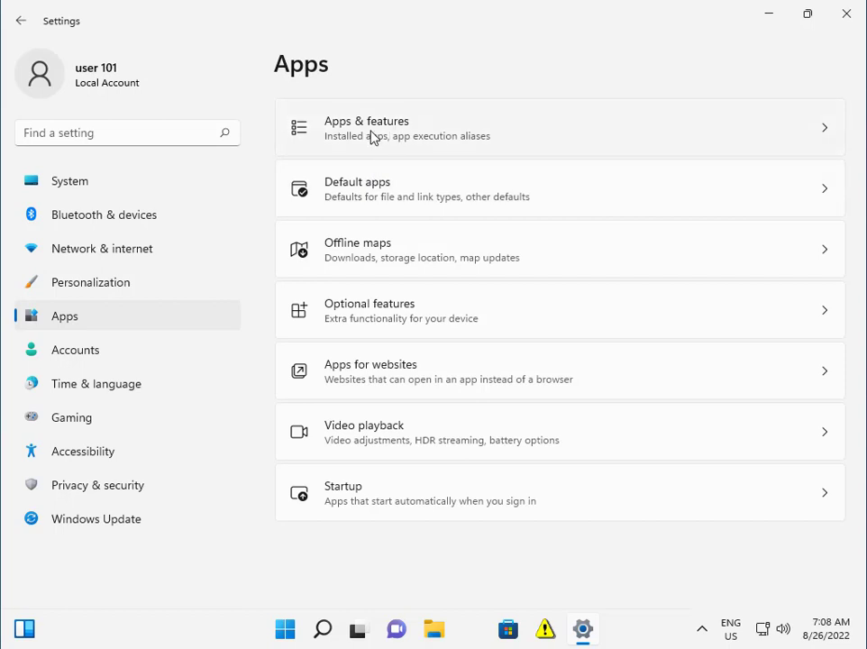
- Open Apps & features, scroll the app list to Cortana, and open its three-dot menu
click(374, 137)
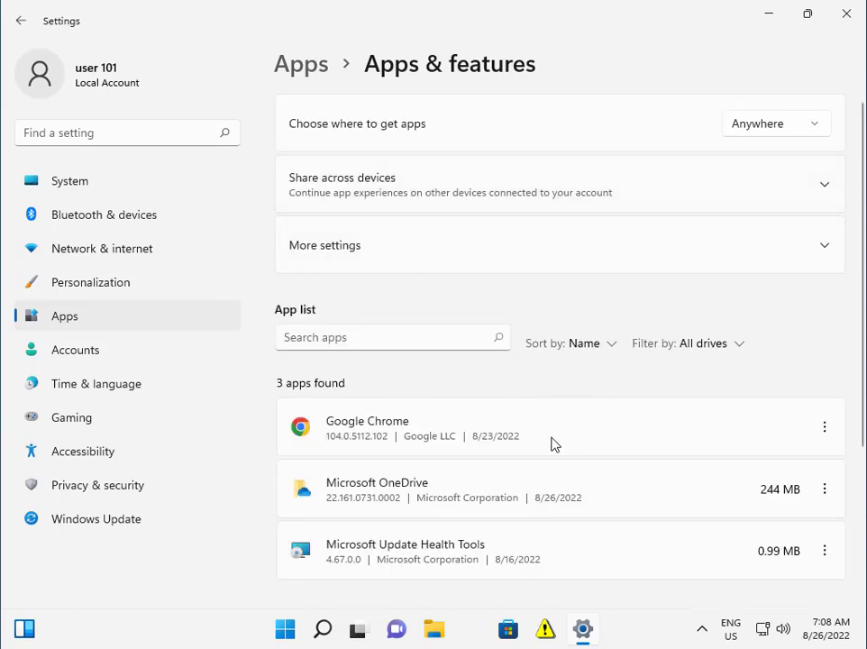
scroll(553, 450, down, 1)
scroll(549, 449, down, 3)
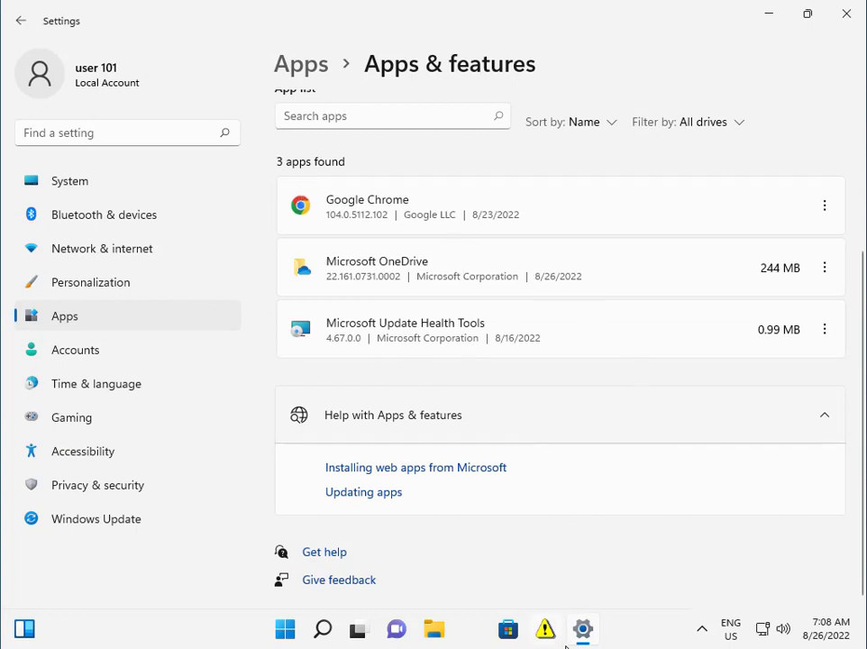
scroll(497, 420, up, 3)
scroll(497, 420, up, 1)
scroll(498, 420, down, 1)
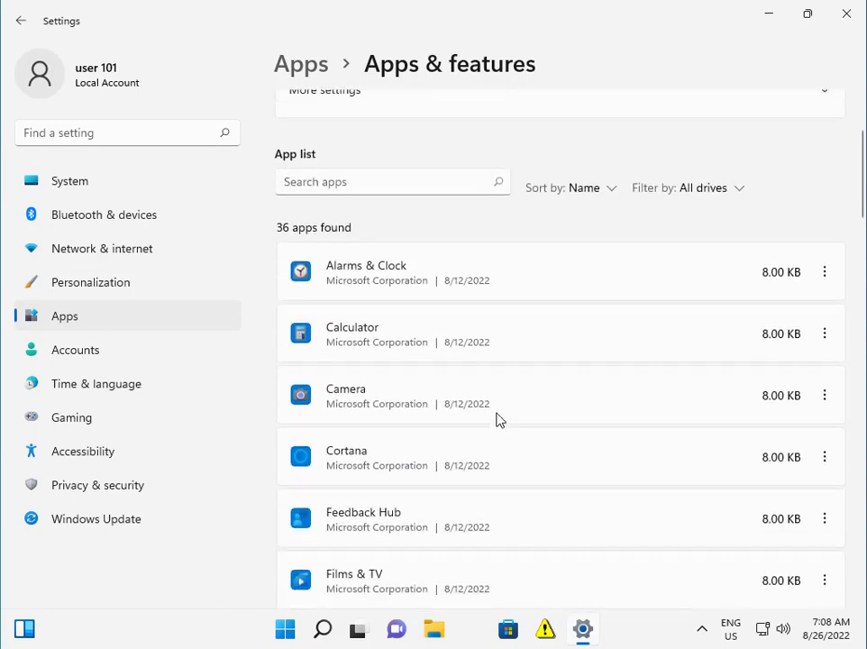
click(826, 460)
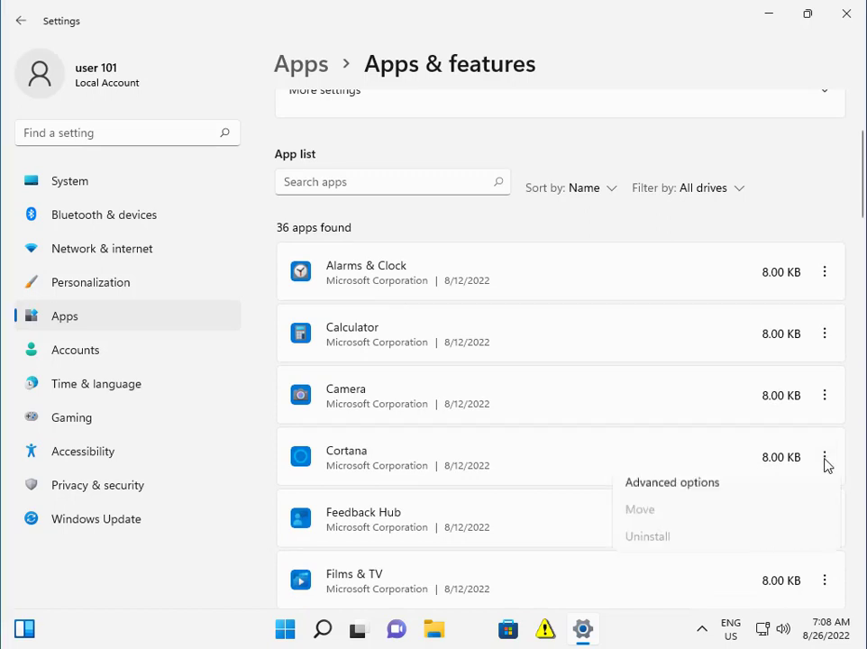
- Reset Cortana from its Advanced options, confirm the reset, then close Settings
click(688, 494)
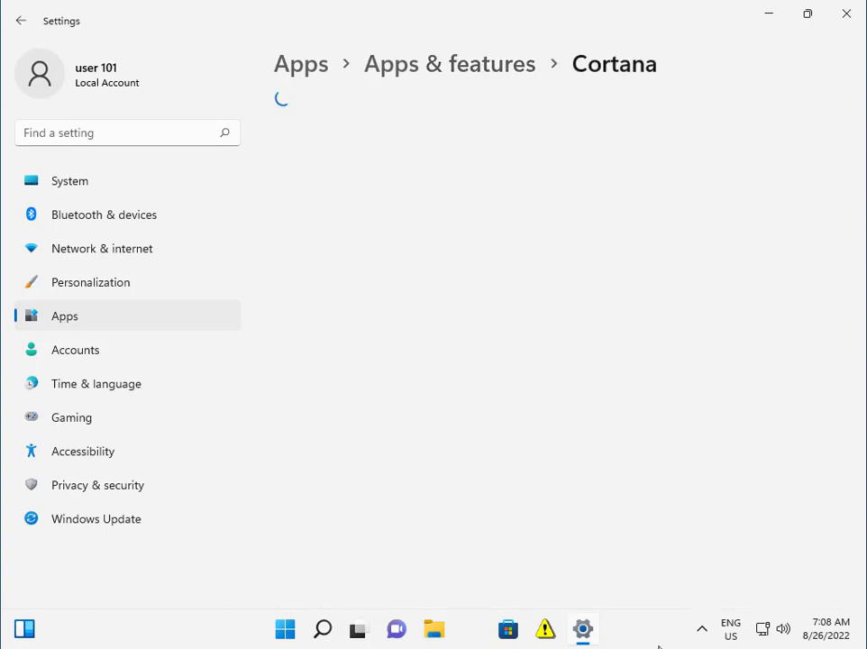
scroll(562, 503, down, 5)
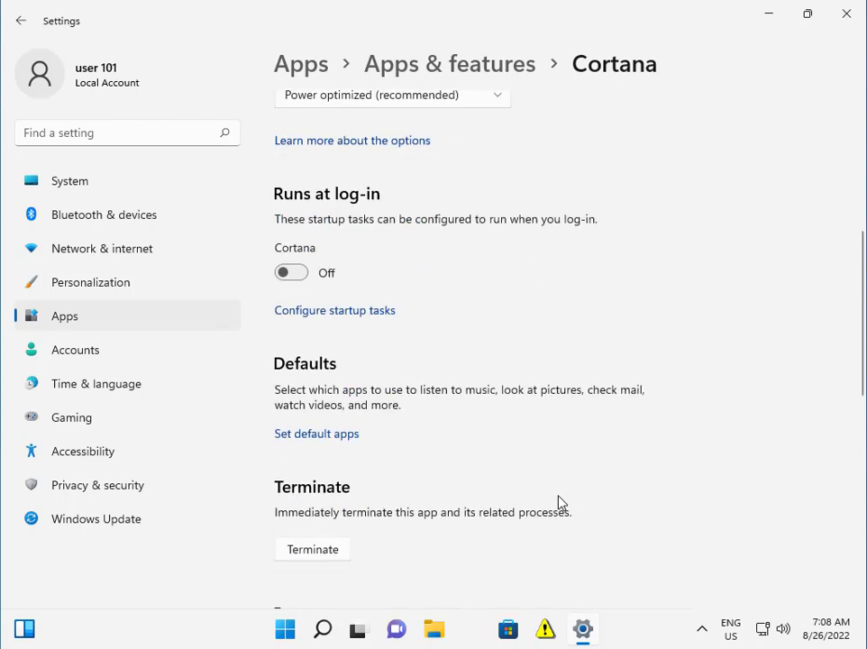
scroll(559, 501, down, 5)
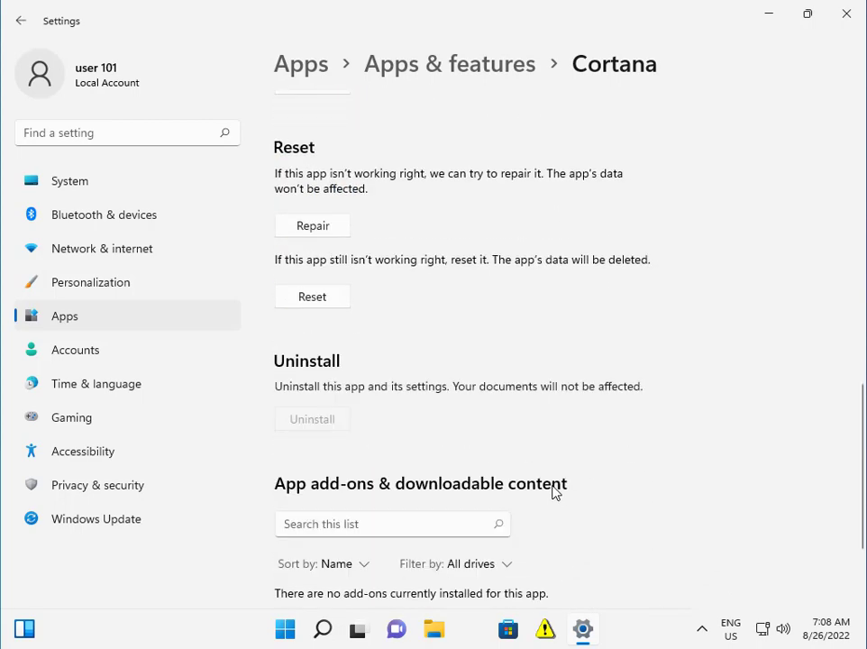
click(311, 298)
click(402, 255)
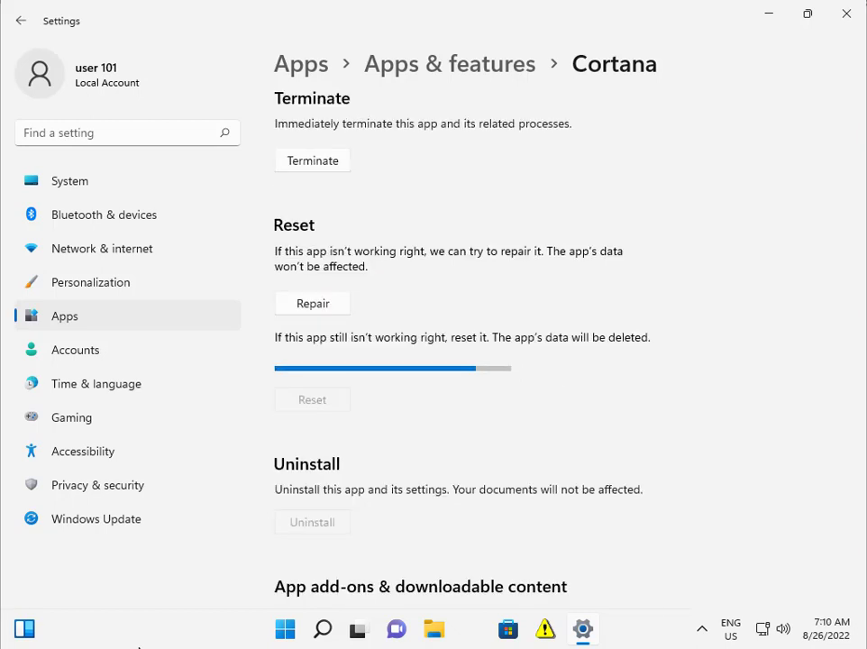
click(845, 20)
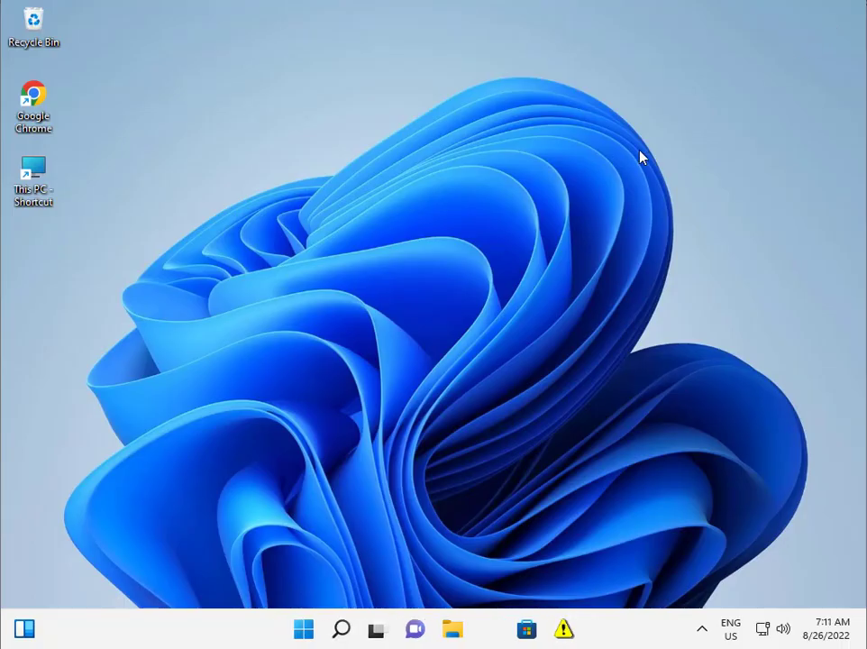
- Try opening \\192.168.0.155 from Run, then select the four repair command lines in Notepad
key(super+r)
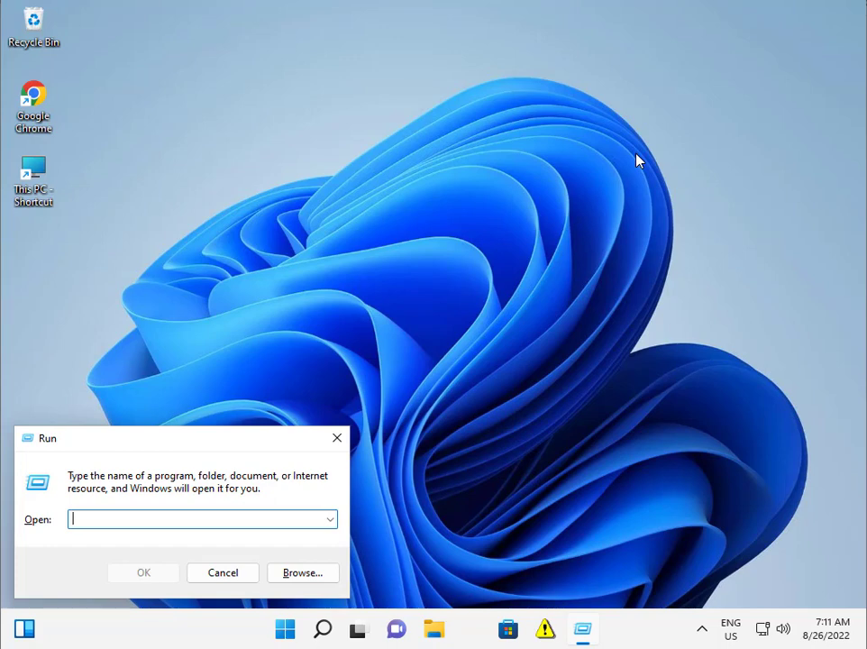
text(\\)
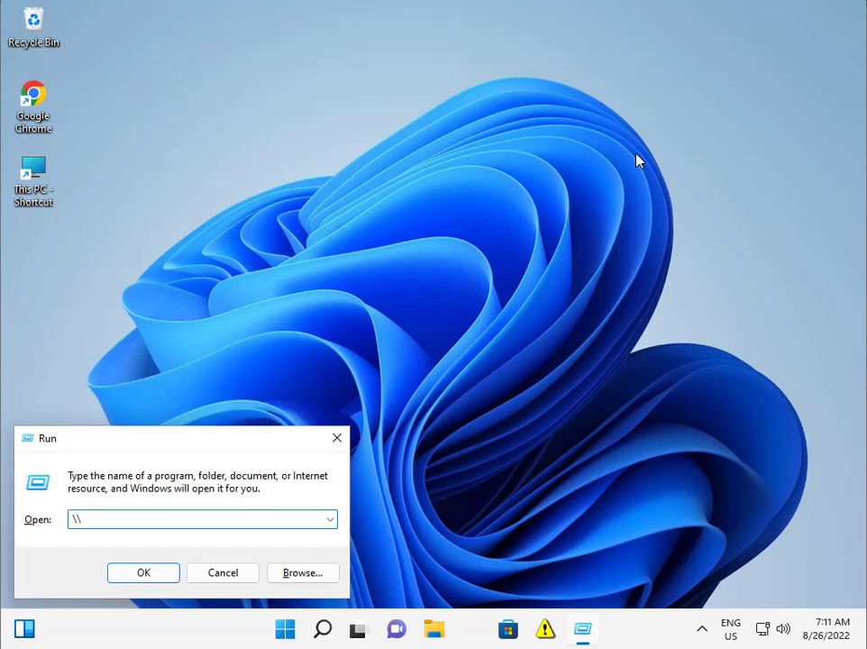
text(192.168.0.155)
key(Return)
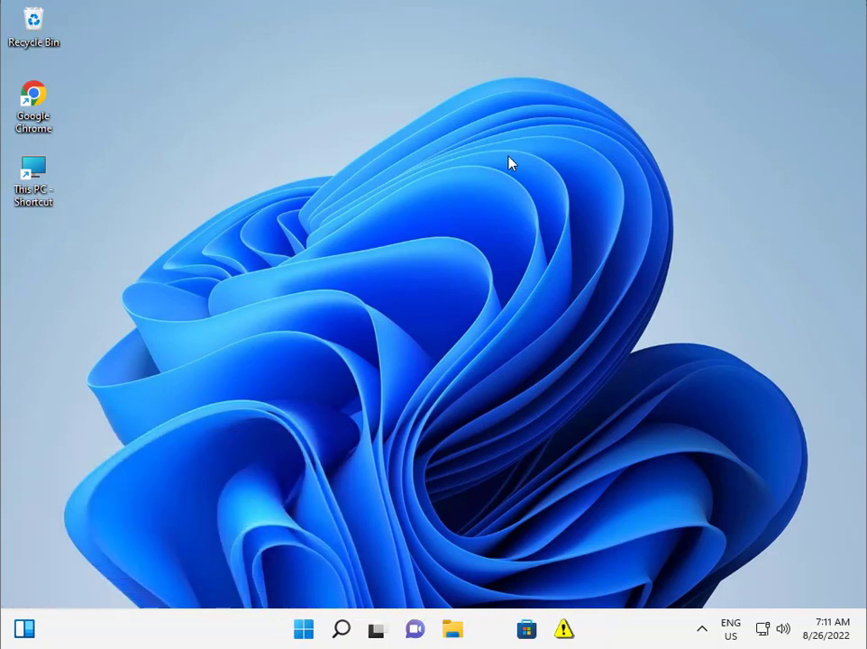
key(super+r)
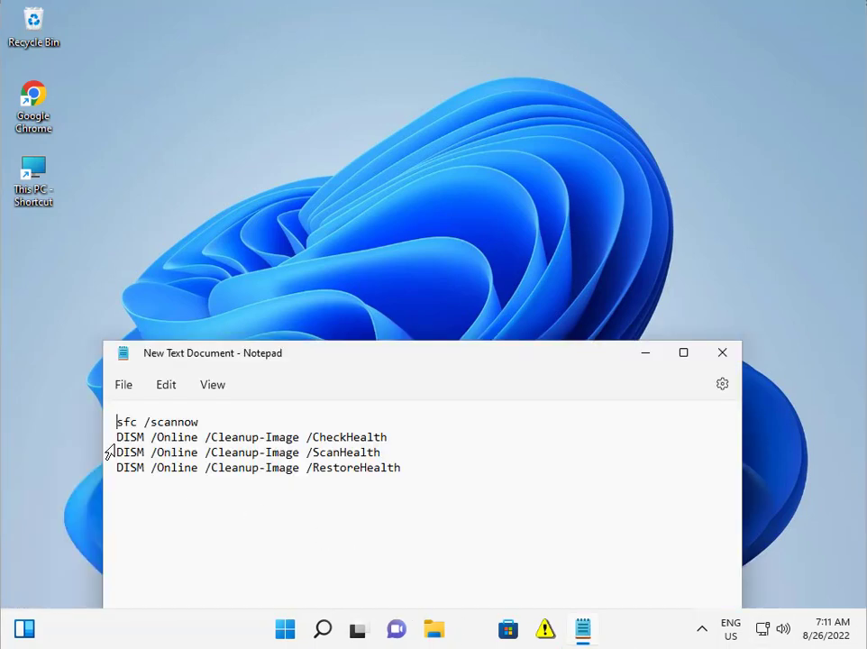
drag(118, 422, 424, 473)
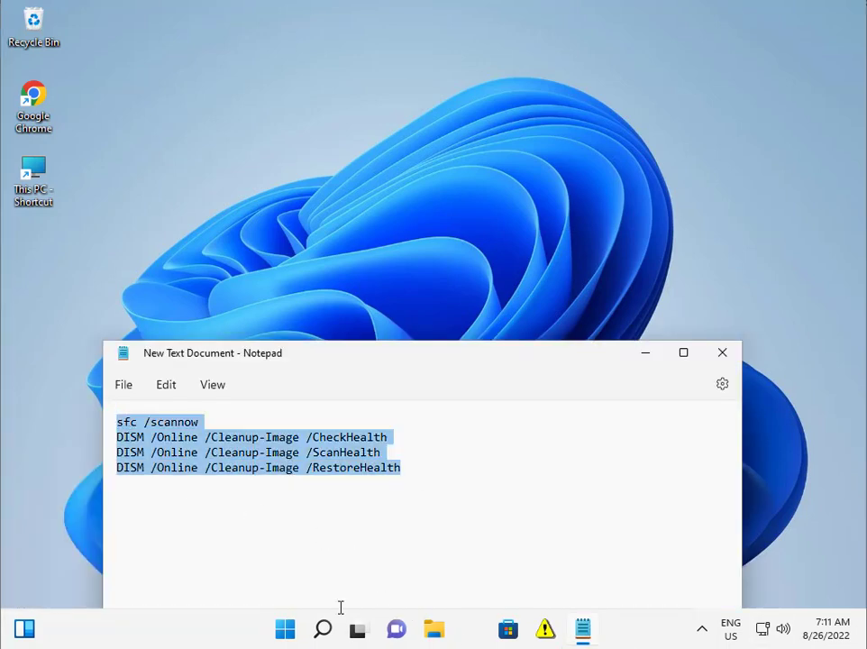
- Search 'cmd' and run Command Prompt as administrator, approving the UAC prompt
click(286, 629)
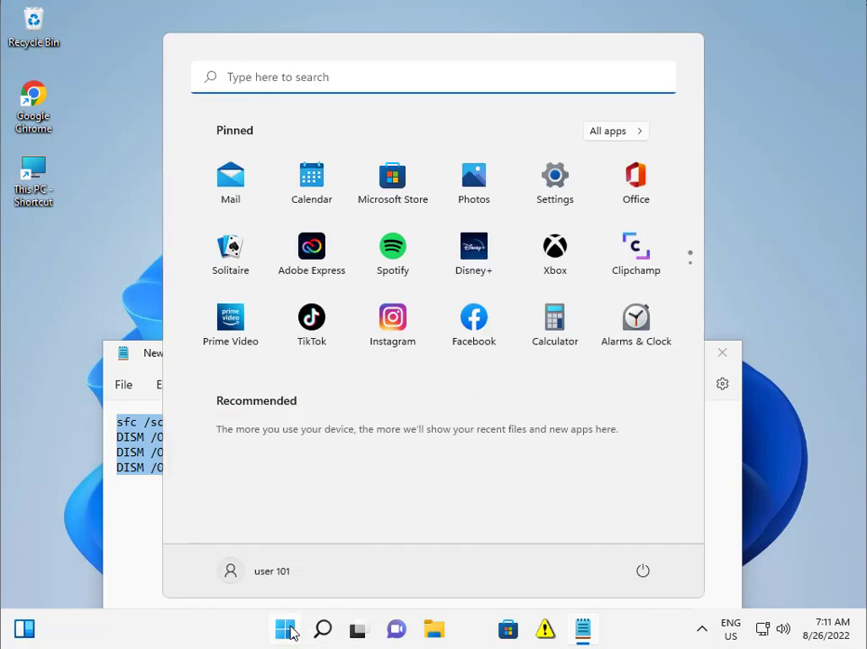
text(cmd)
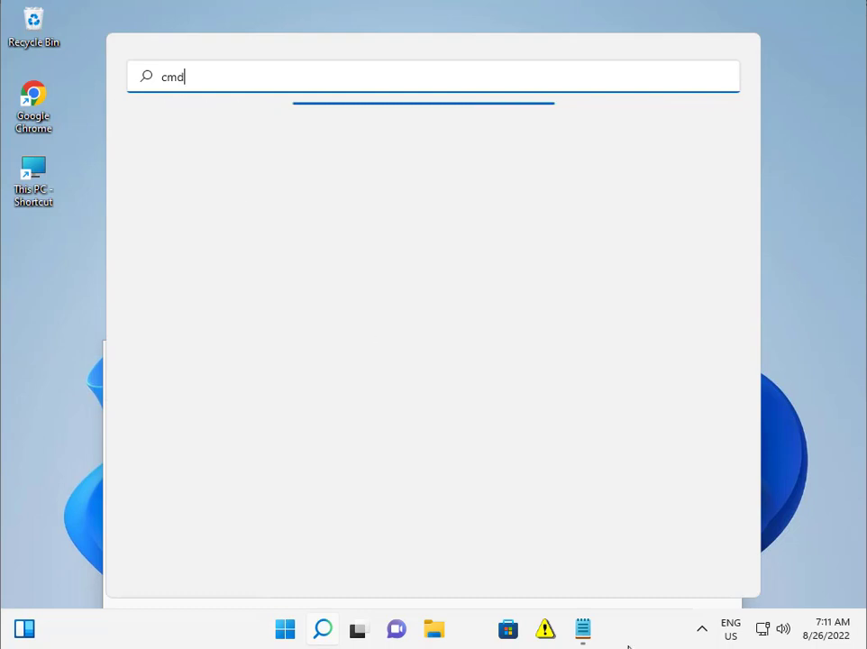
key(BackSpace)
key(BackSpace)
key(BackSpace)
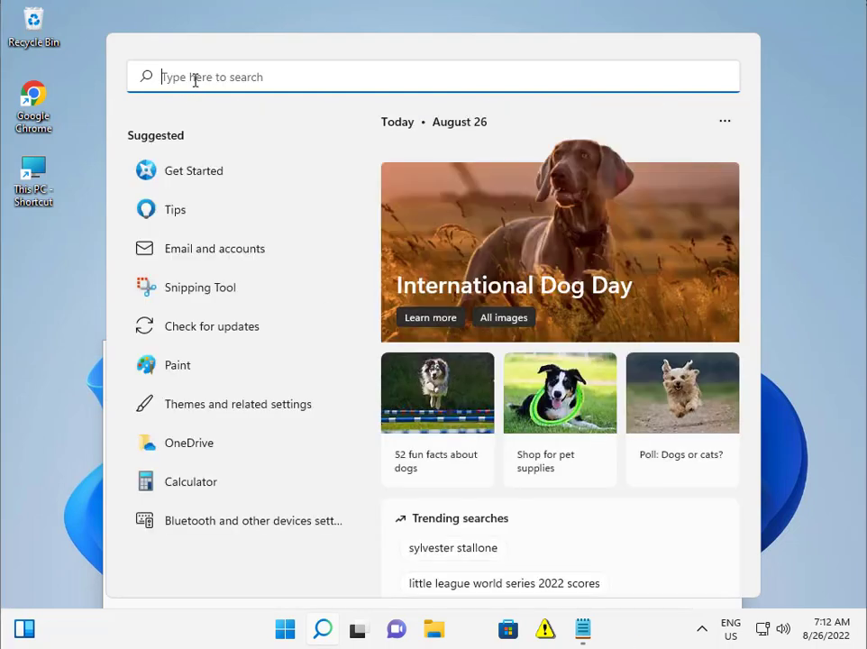
text(cmd)
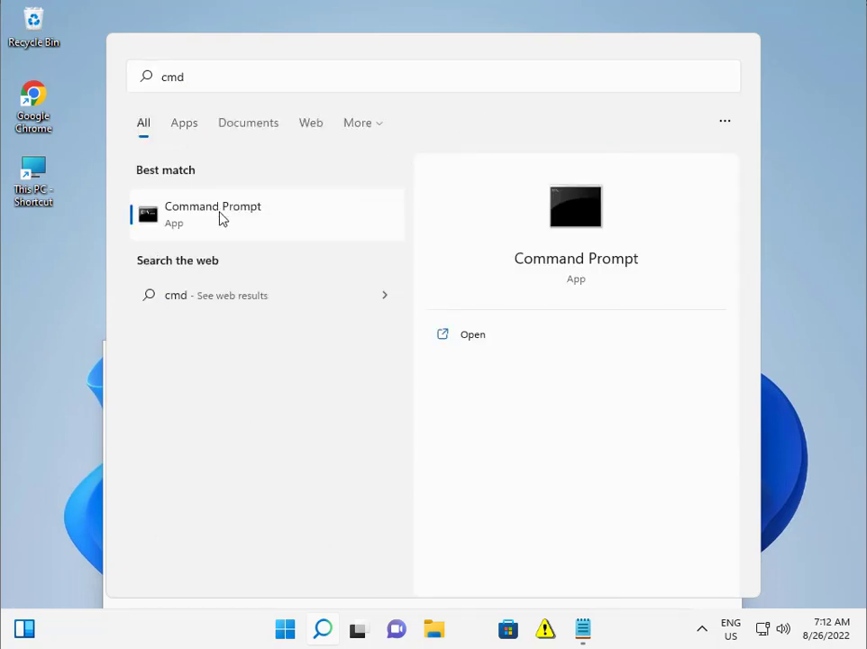
right_click(219, 217)
click(251, 234)
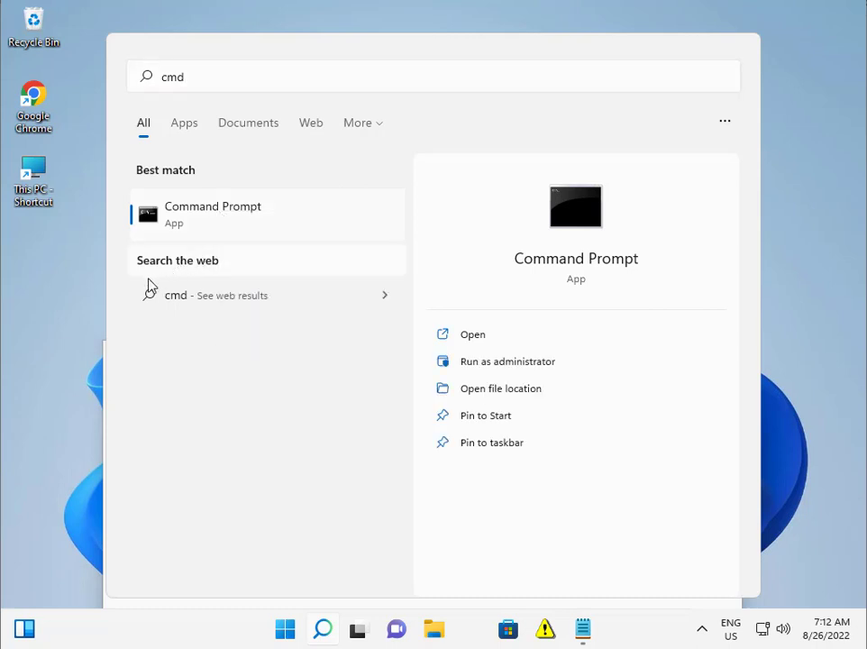
click(90, 299)
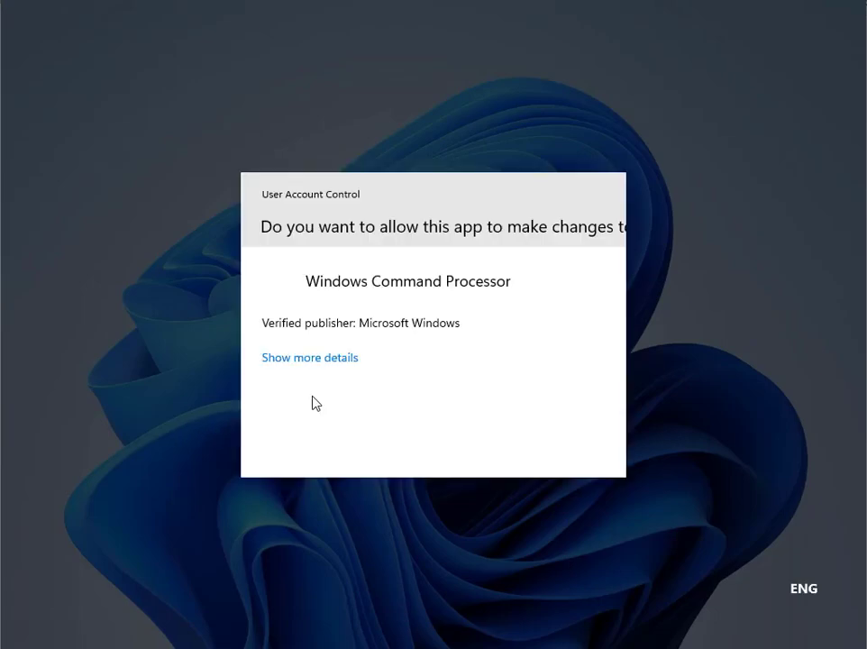
click(348, 444)
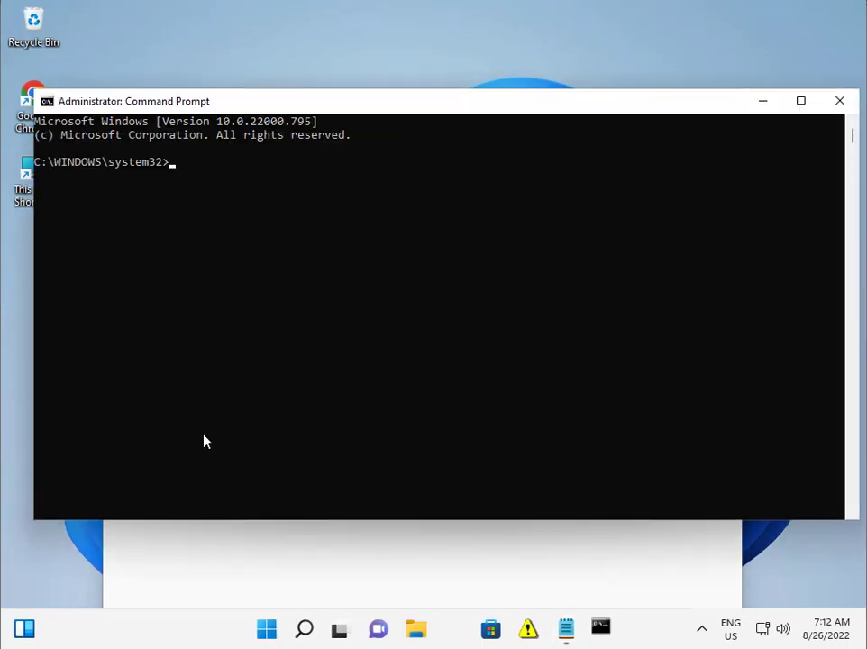
- Select the sfc /scannow line in the notes and return to the admin console
click(224, 545)
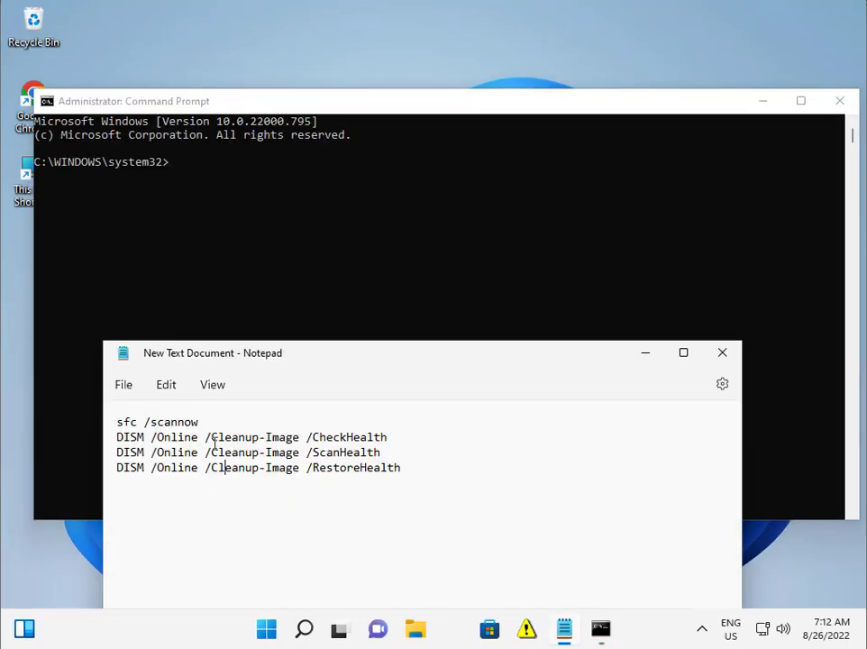
drag(197, 422, 107, 431)
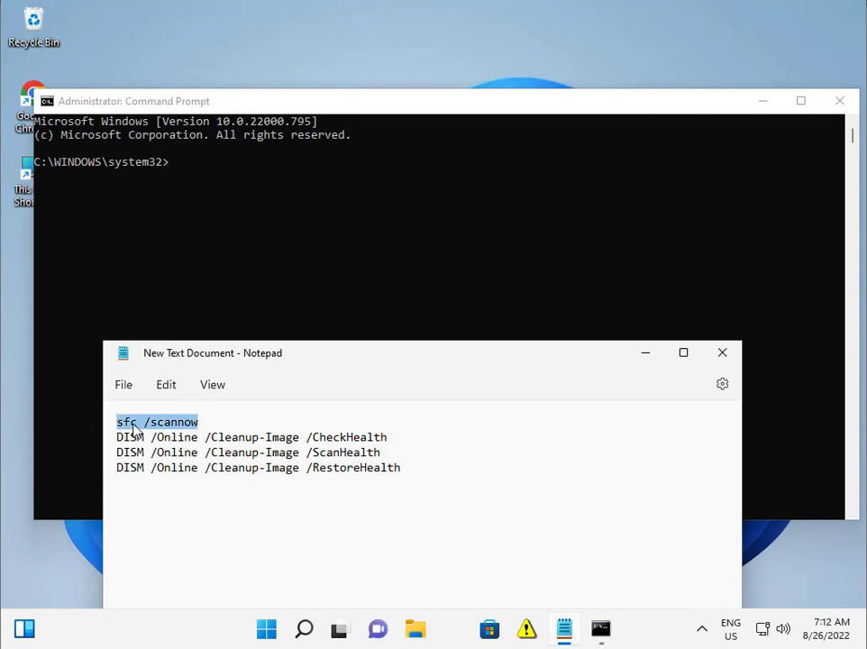
click(169, 167)
click(171, 166)
right_click(173, 168)
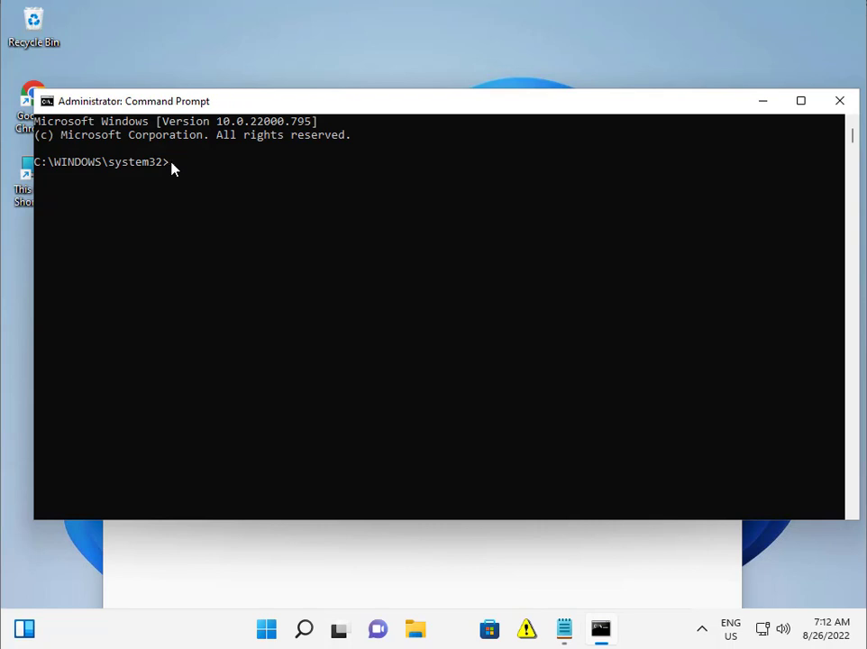
- Paste sfc /scannow into the console with Edit > Paste and start the scan
right_click(68, 103)
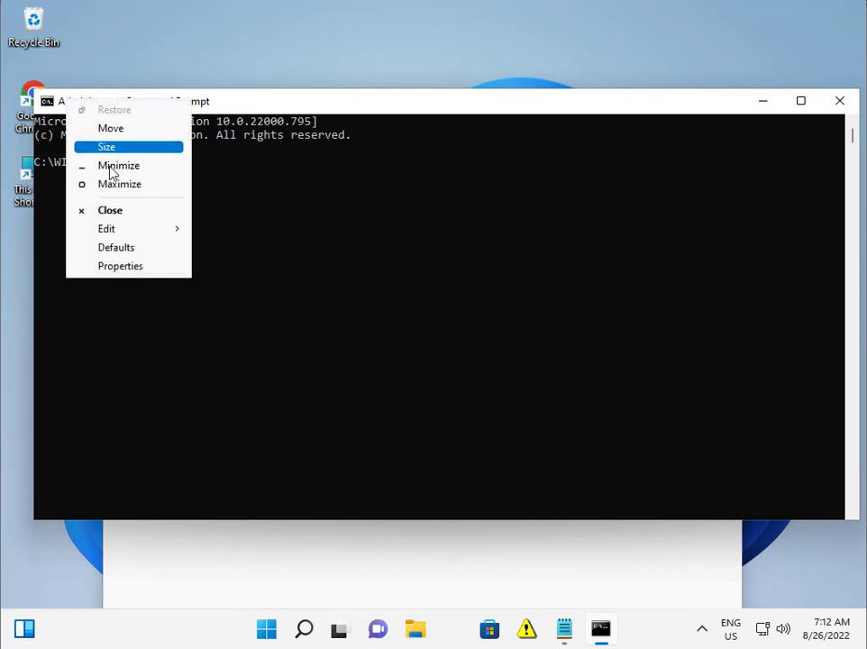
mouse_move(149, 230)
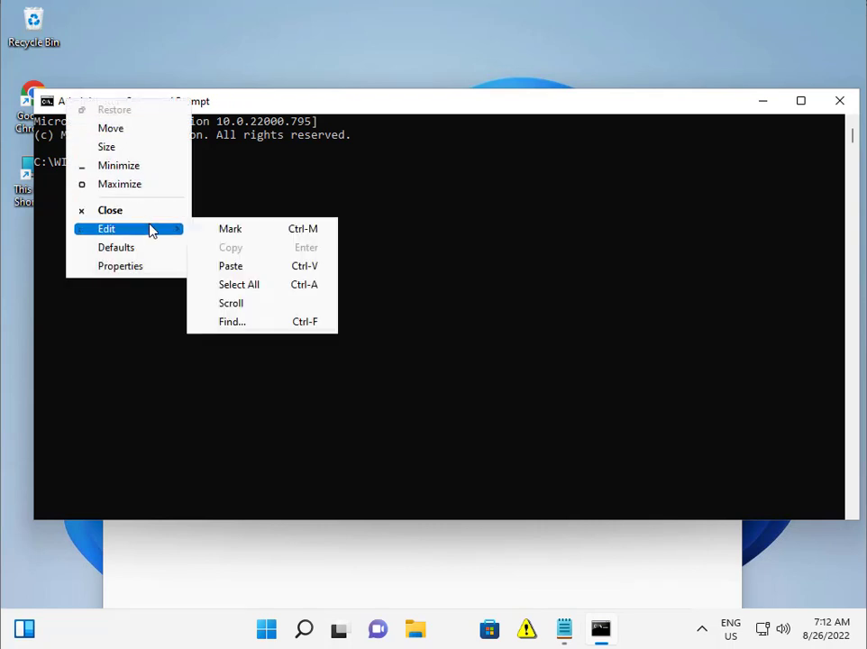
click(227, 267)
click(173, 168)
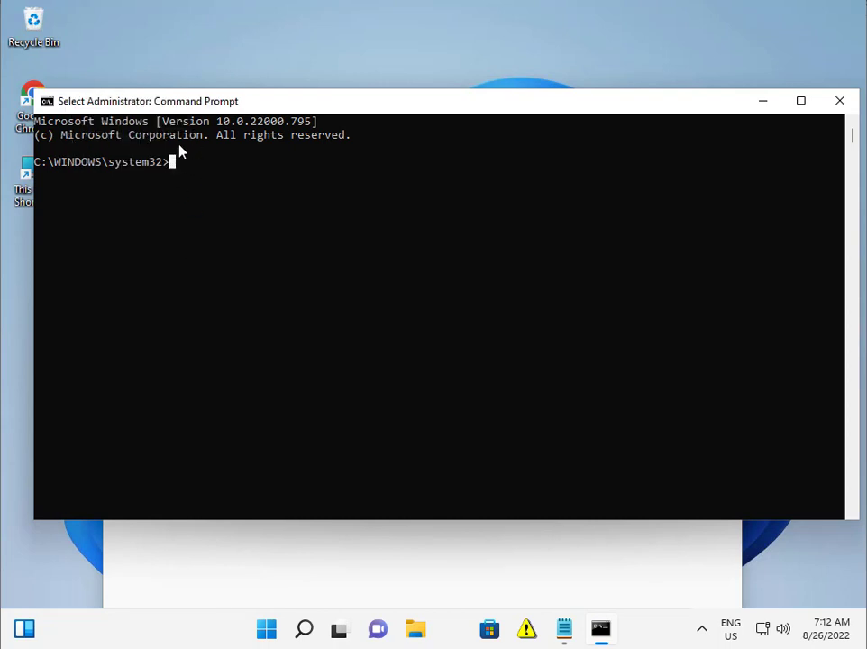
key(Escape)
mouse_move(575, 647)
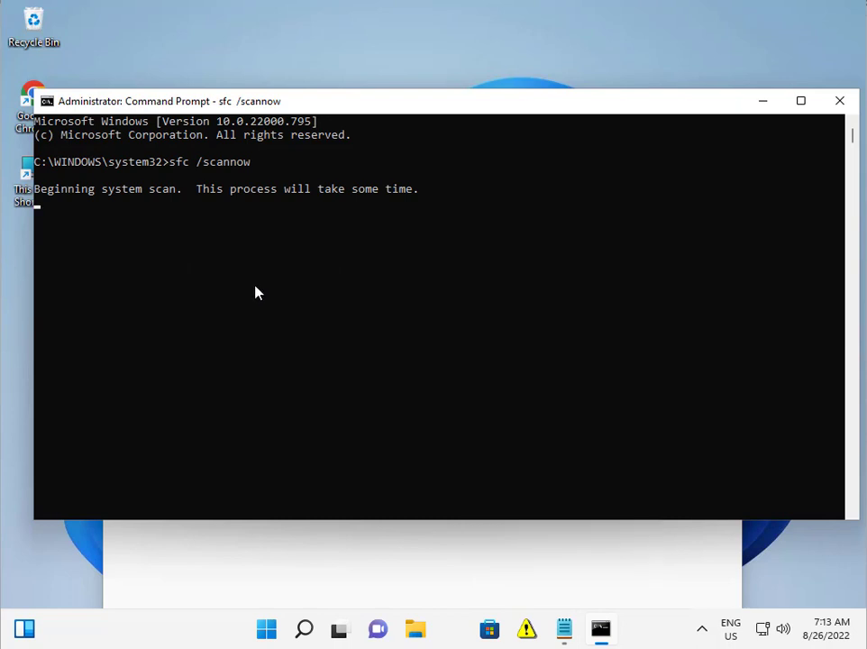
- Review the sfc /scannow and three DISM command lines in Notepad, then close Notepad
click(436, 601)
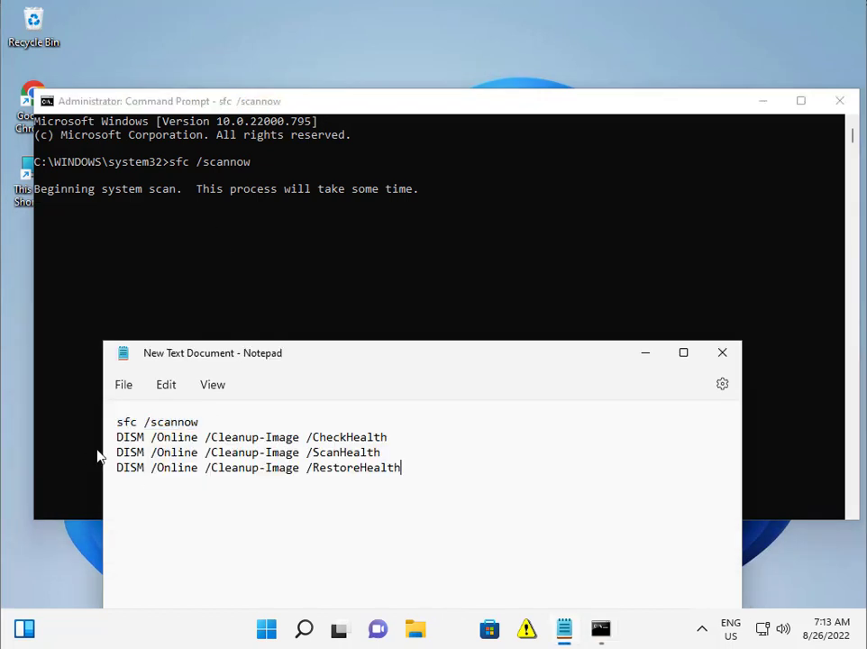
drag(120, 420, 235, 420)
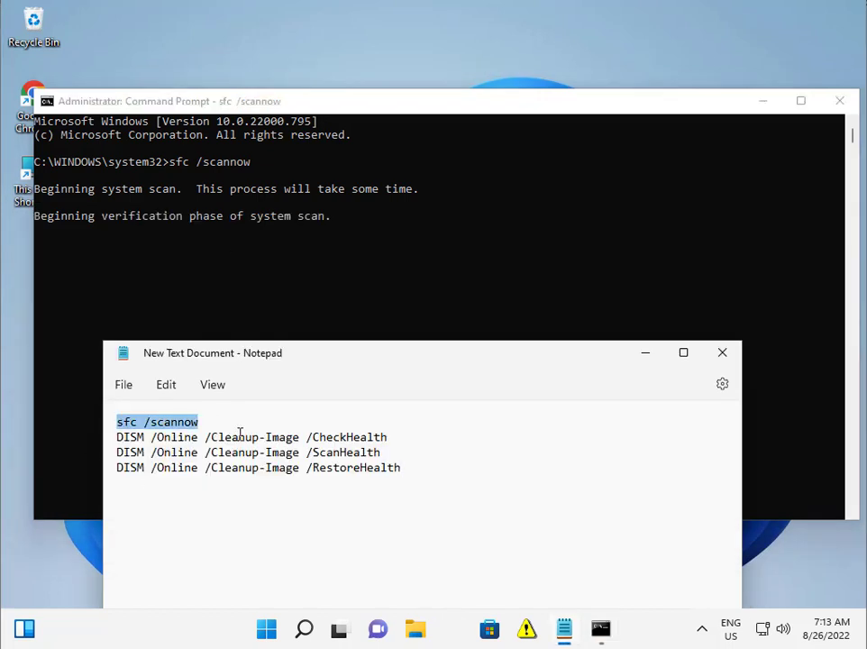
triple_click(239, 439)
click(239, 450)
double_click(239, 453)
triple_click(239, 466)
click(231, 438)
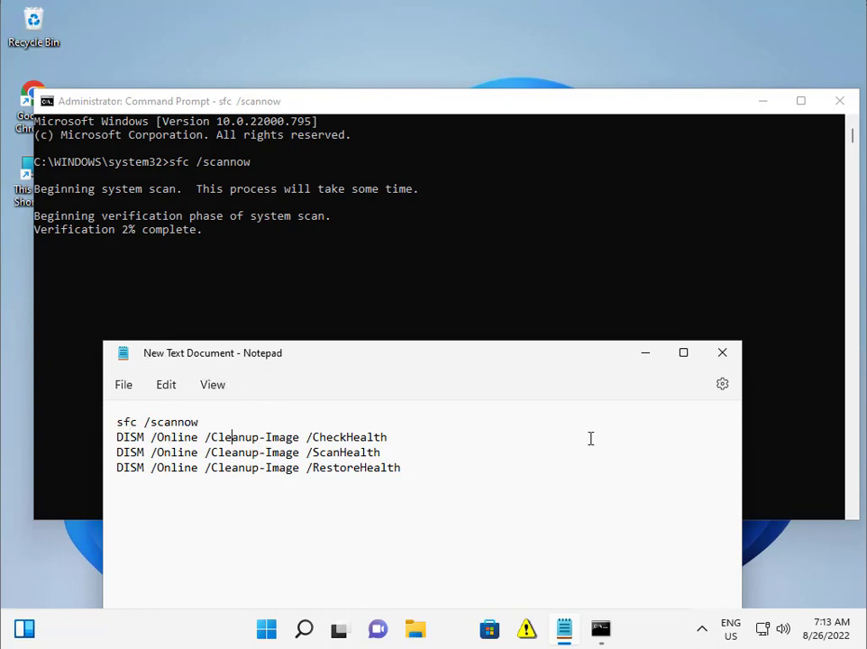
click(726, 357)
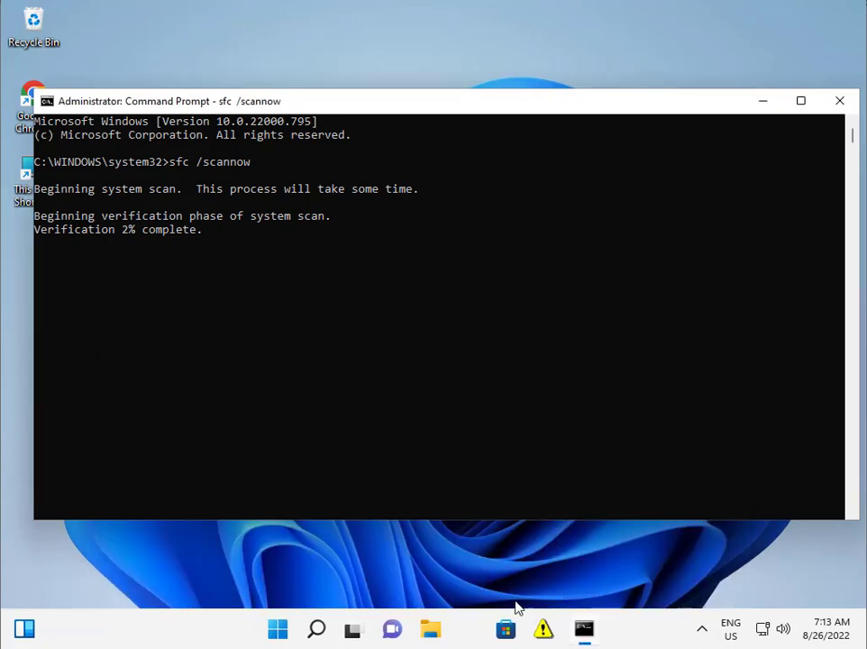
- Close Command Prompt, the Network Error dialog and Run, then search Start for 'servi'
click(847, 106)
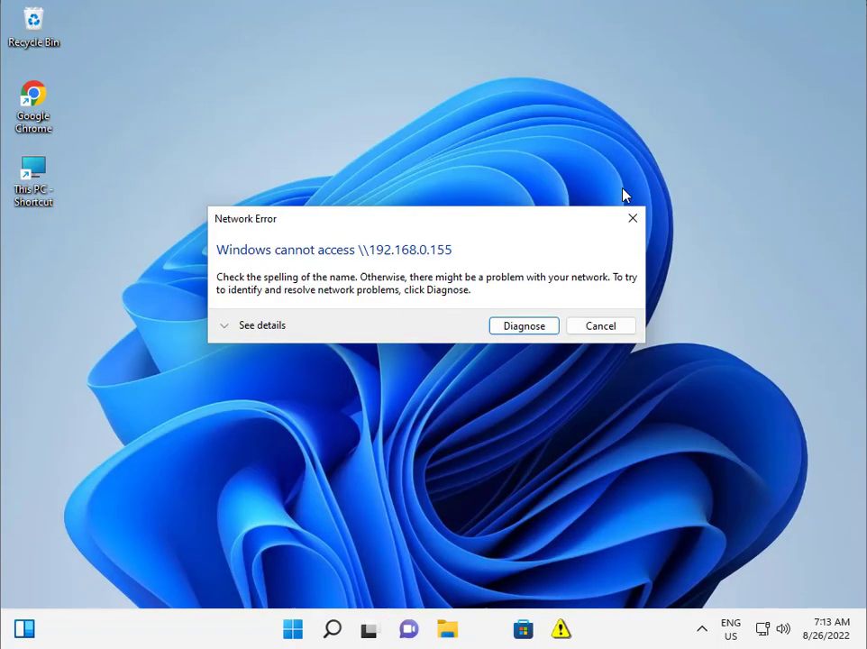
click(594, 333)
click(337, 437)
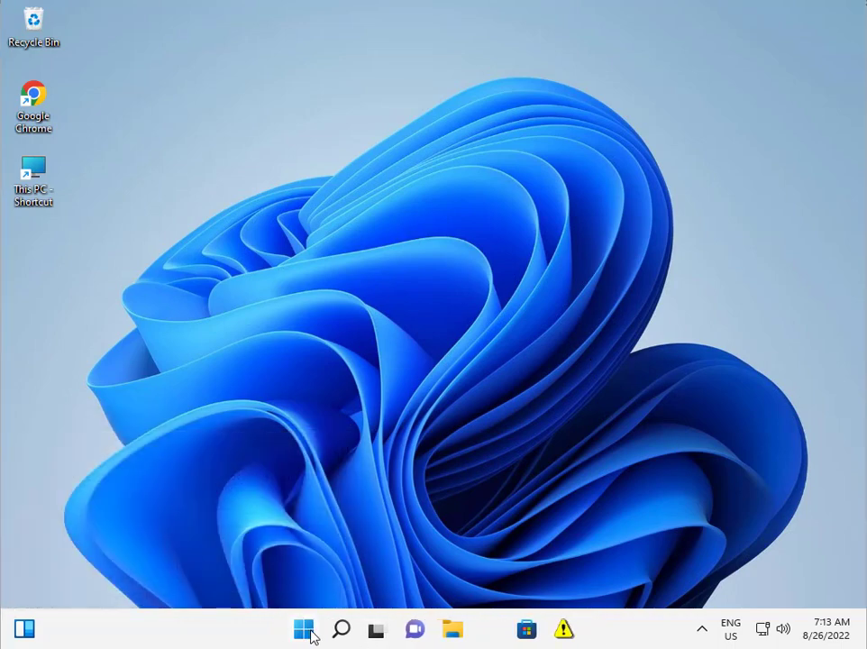
click(308, 631)
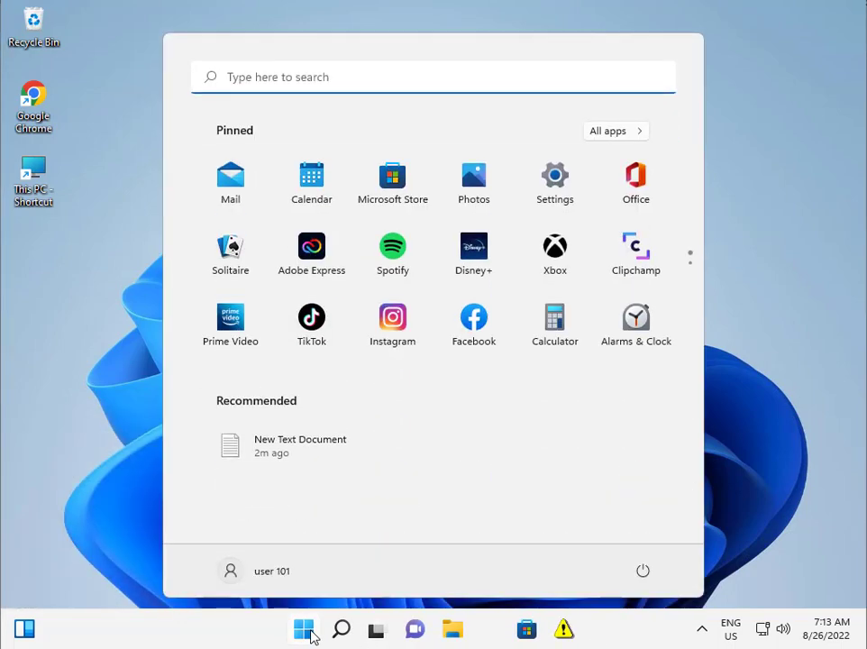
text(s)
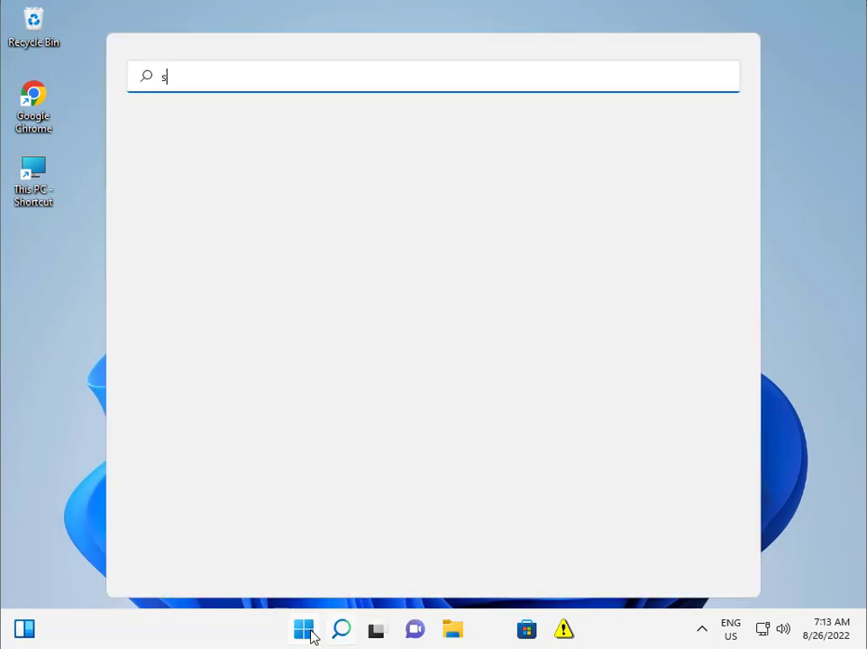
text(ervices)
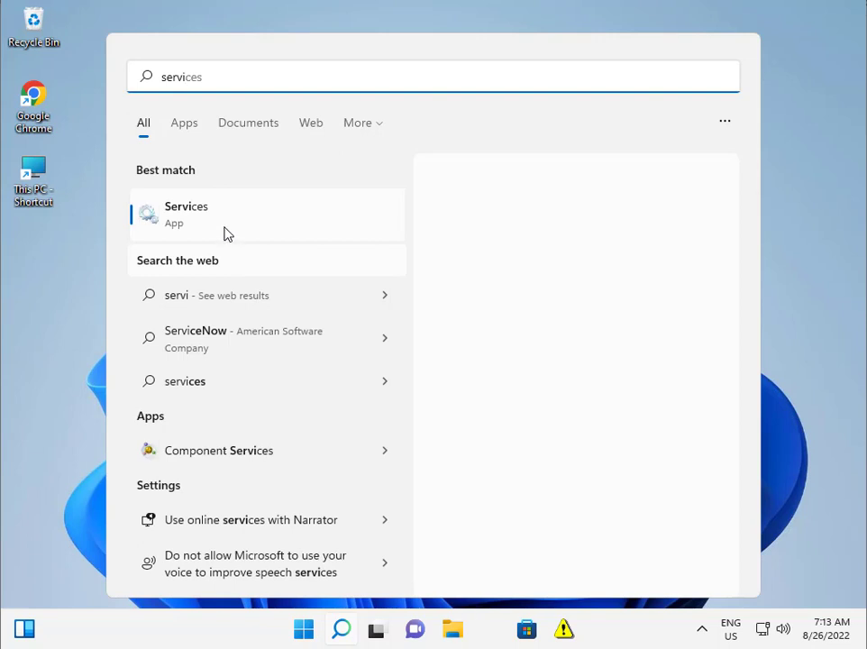
- Launch Services, select Connected Devices Platform Service, and widen the Name column
click(225, 223)
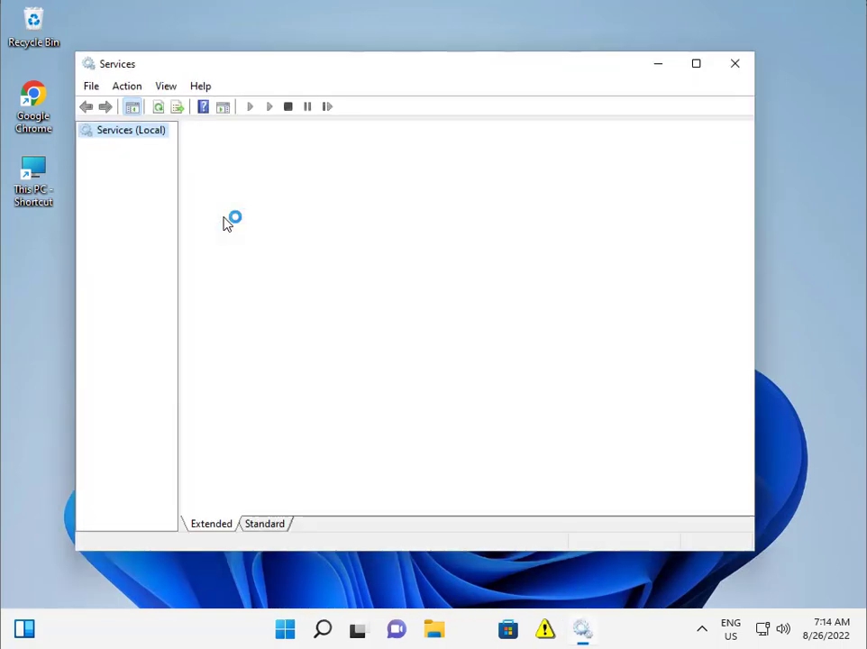
click(435, 351)
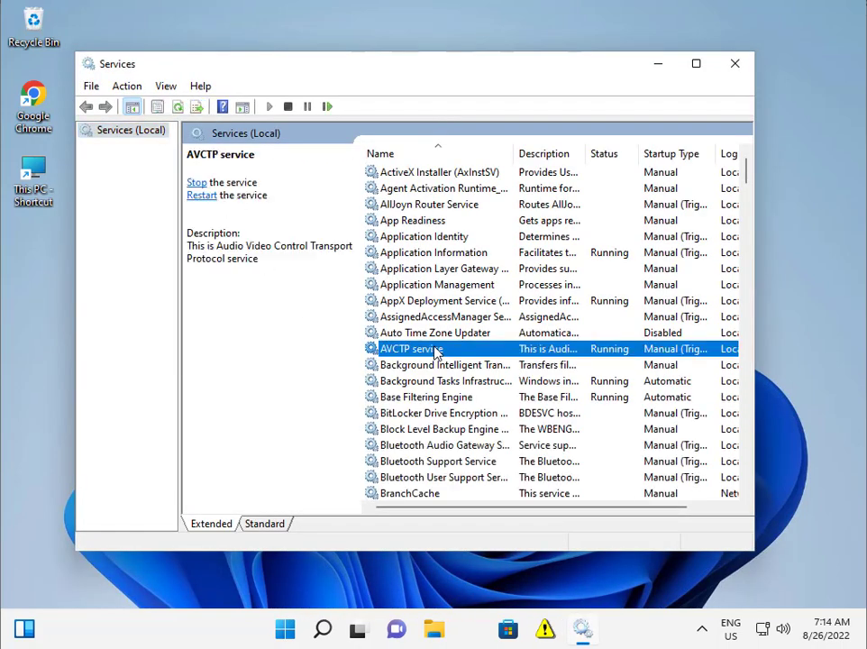
key(c)
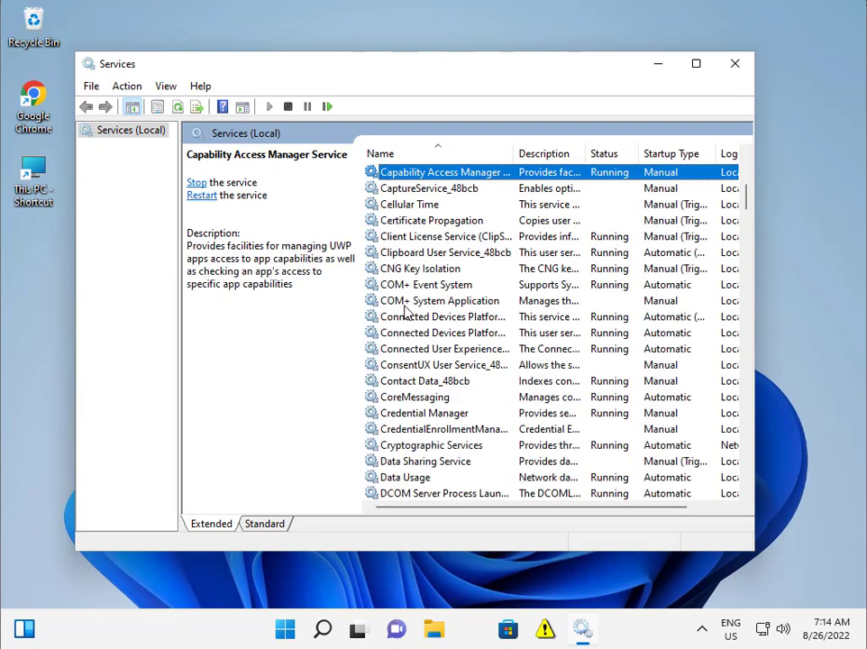
click(414, 319)
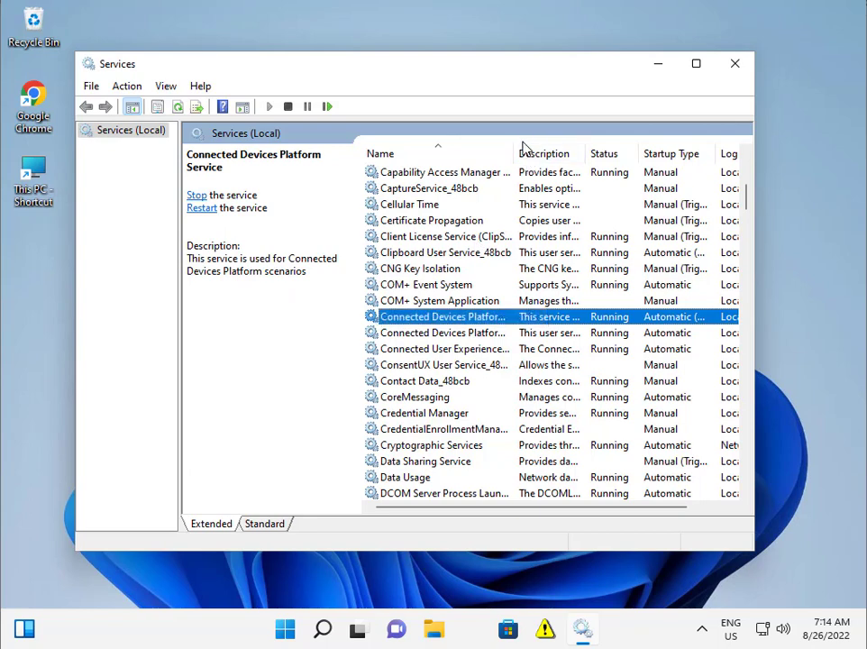
drag(547, 152, 558, 149)
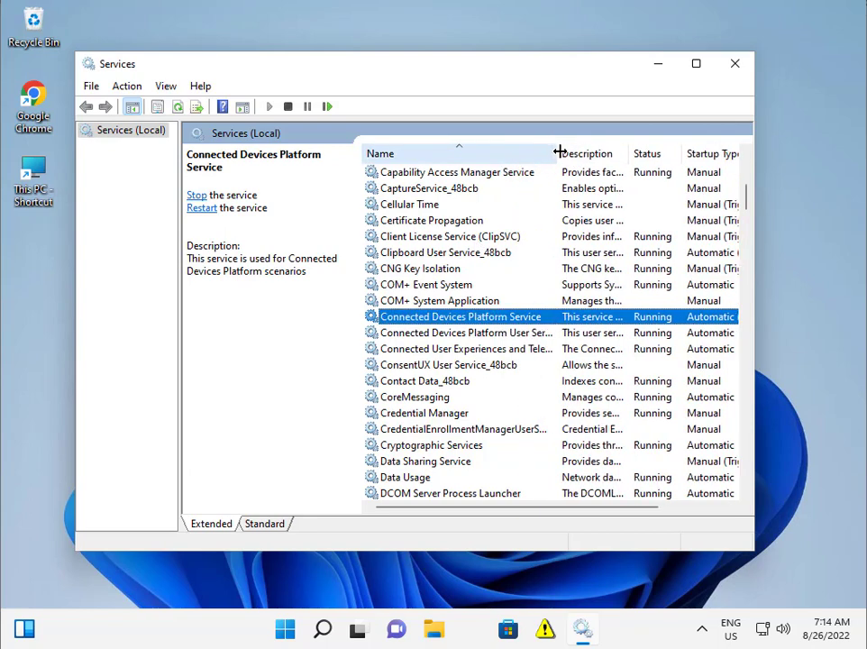
- Stop Connected Devices Platform Service, set its startup type to Disabled, apply, and close Services
double_click(502, 322)
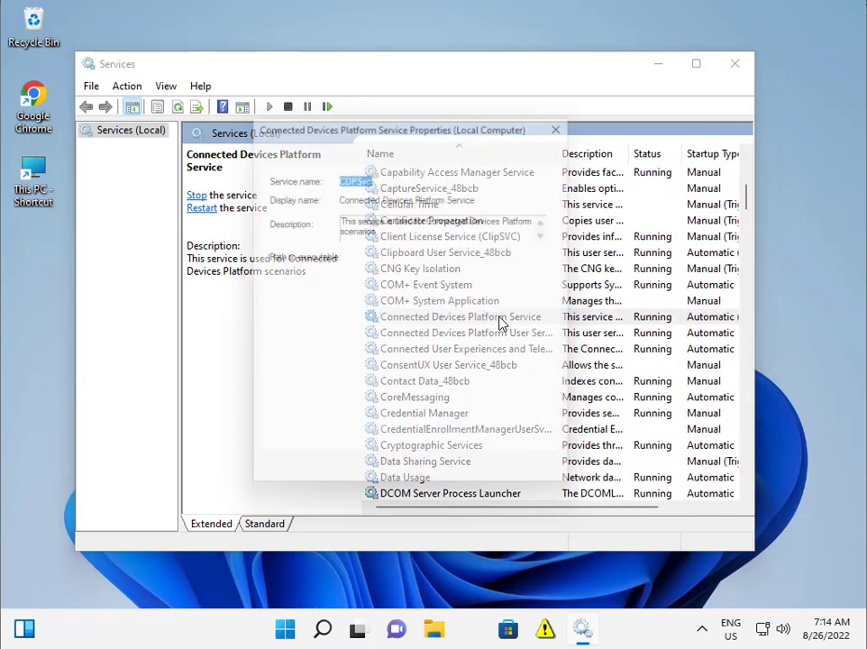
click(398, 371)
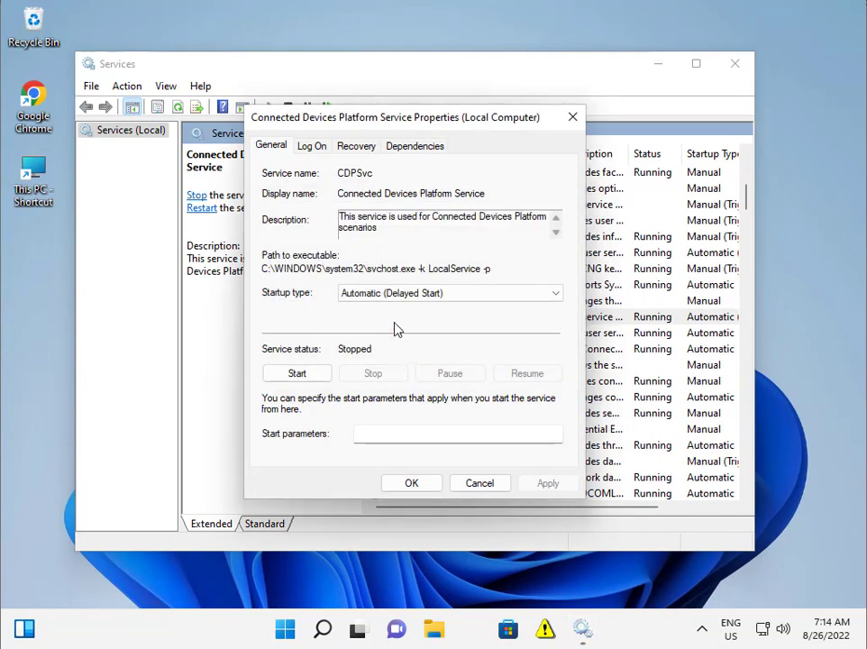
click(399, 294)
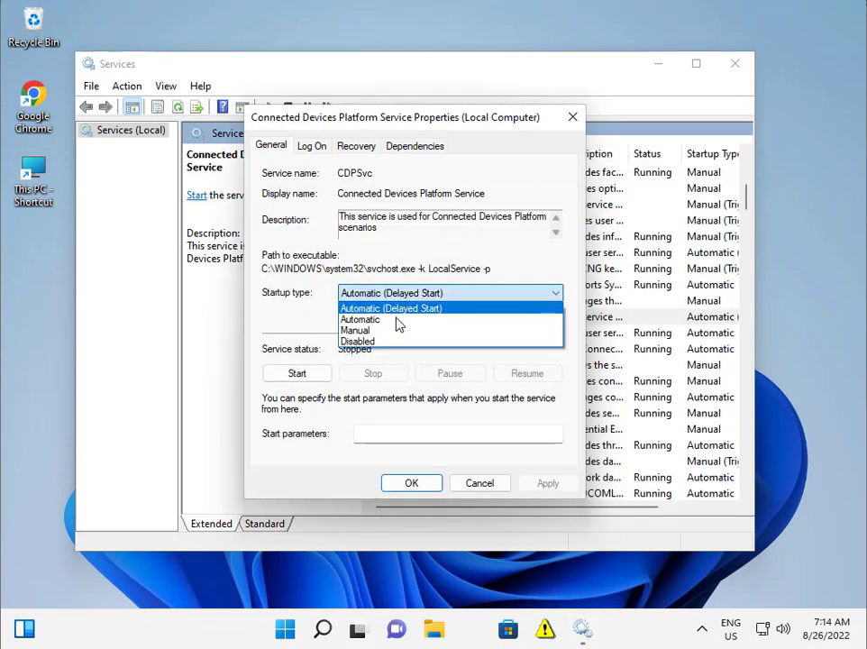
click(397, 343)
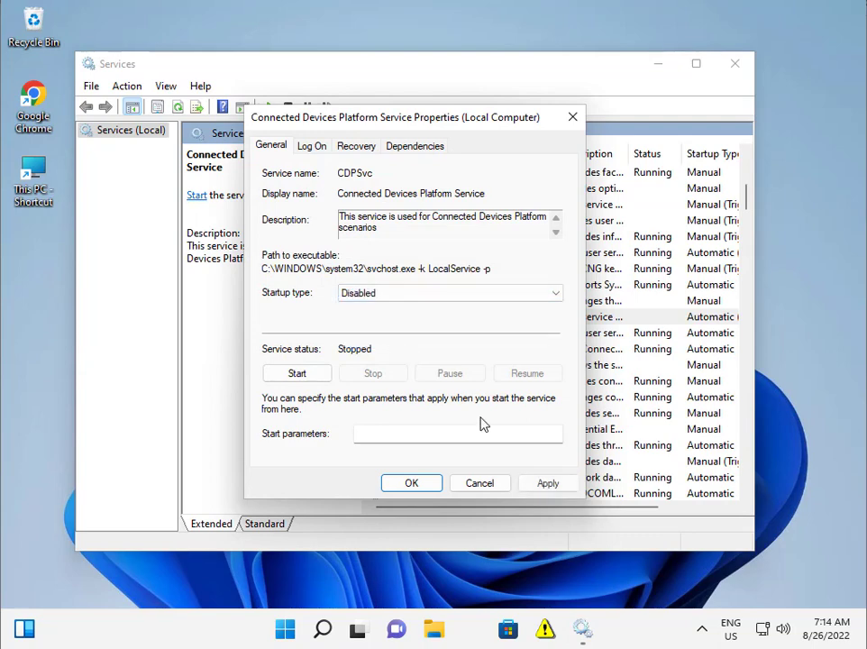
click(544, 484)
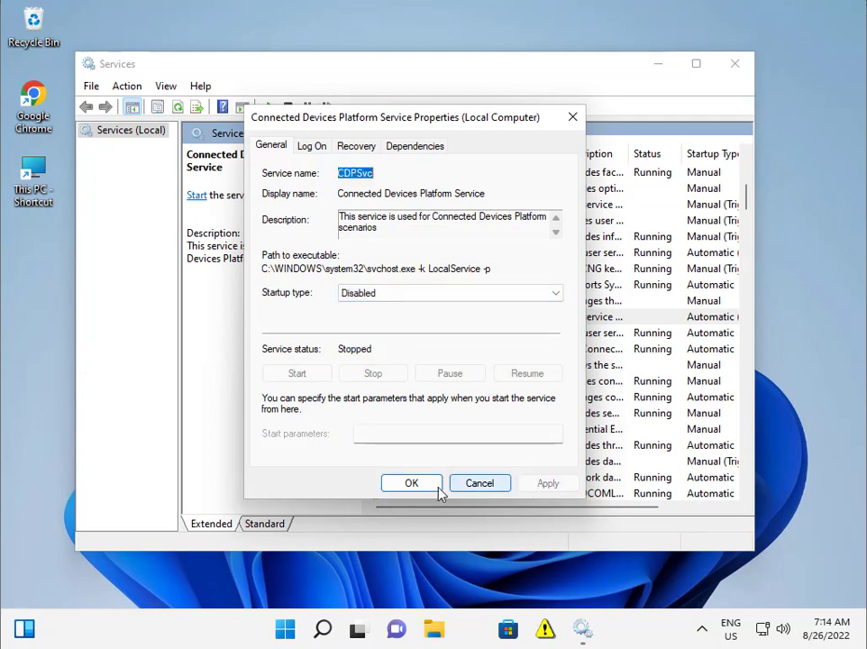
click(420, 485)
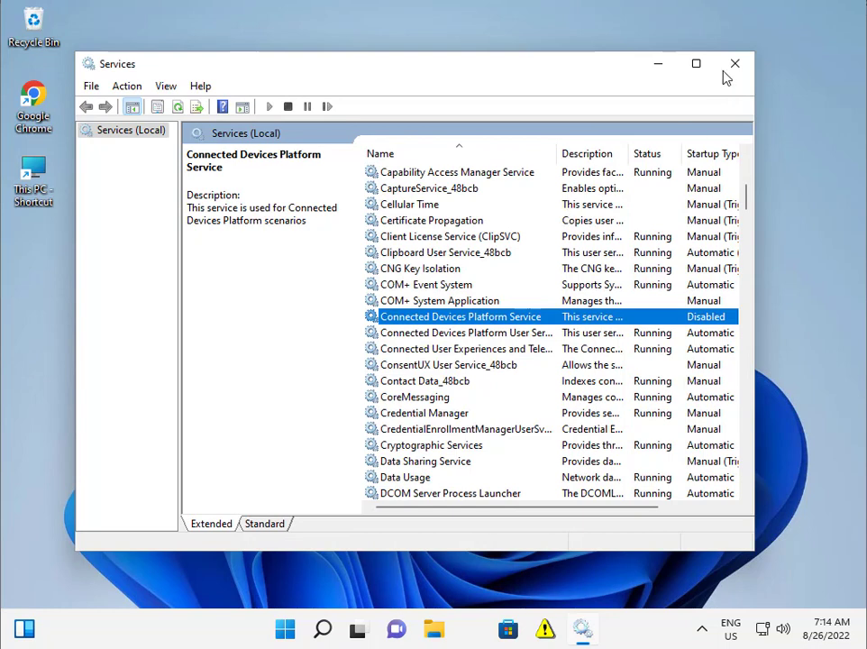
click(727, 75)
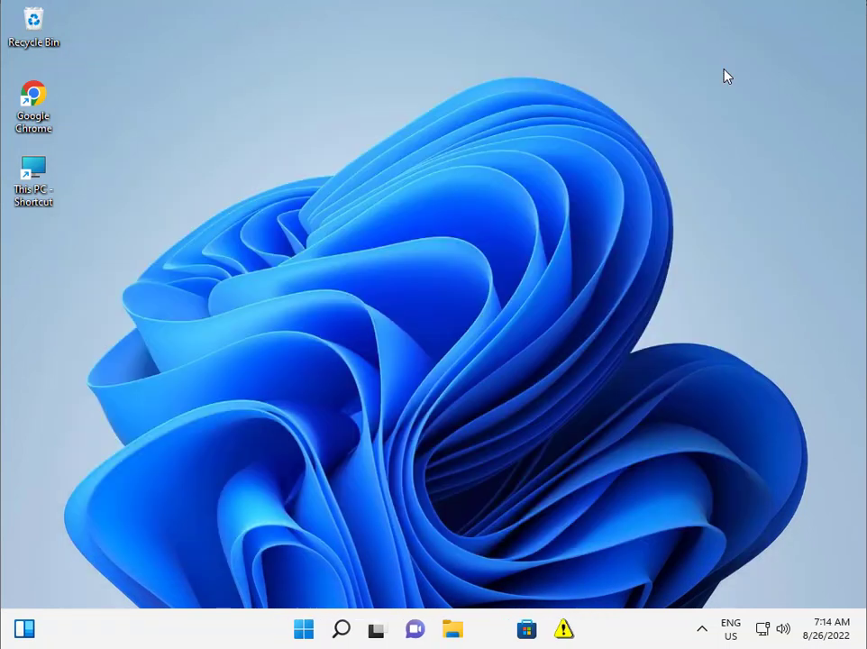